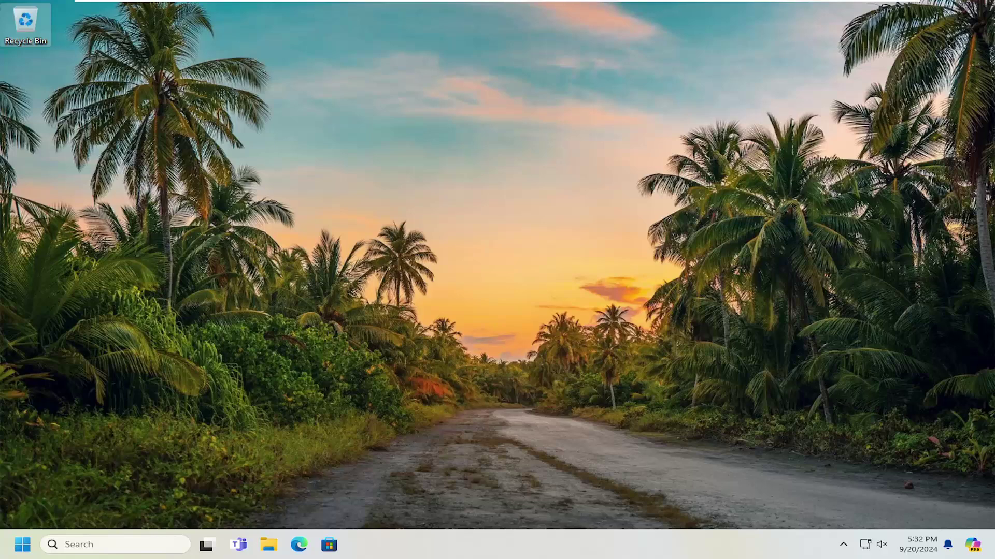
Open Task Manager from the taskbar and filter the process list to 'start'
click(433, 197)
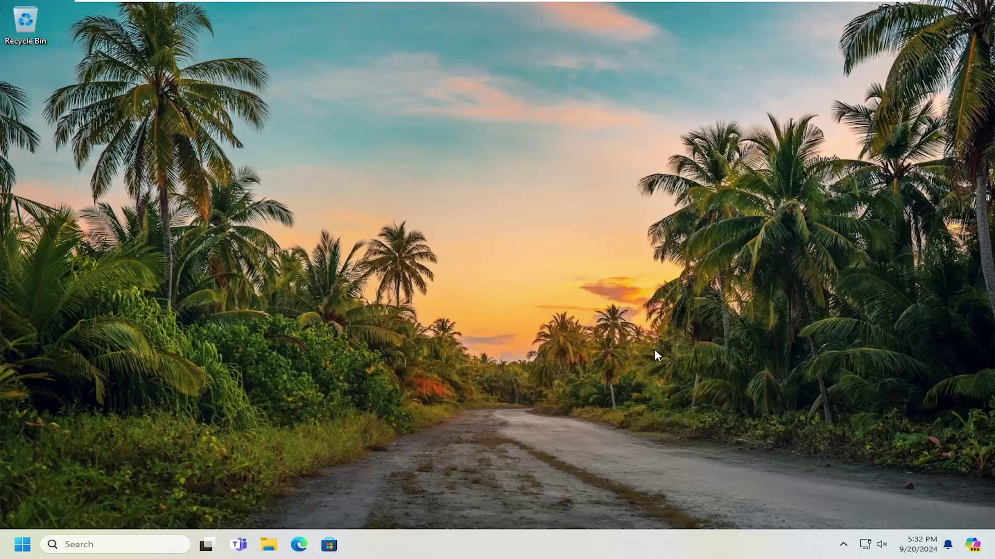
right_click(596, 544)
click(644, 495)
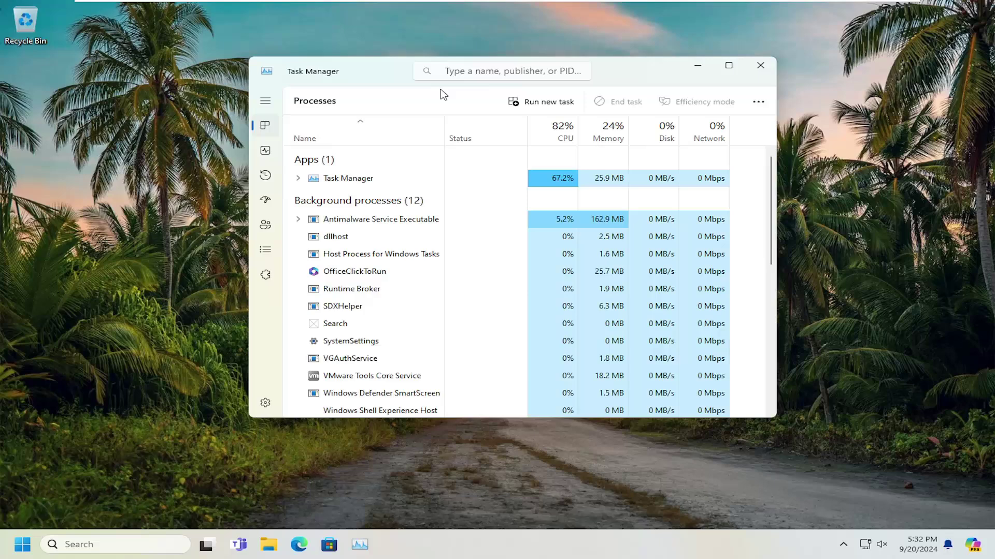
click(477, 73)
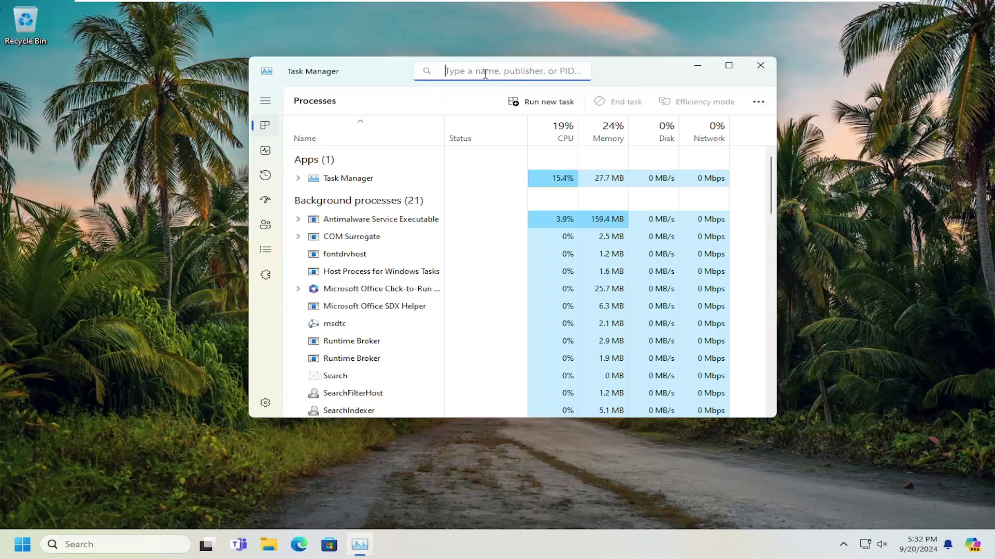
text(start)
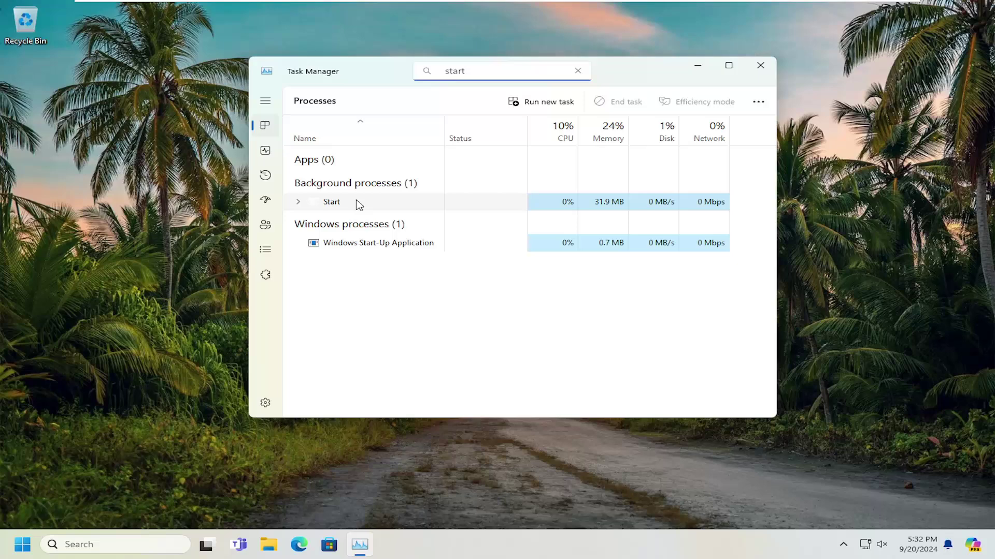
End the Start process, select the relaunched Start (2), and confirm the Start menu opens
right_click(337, 203)
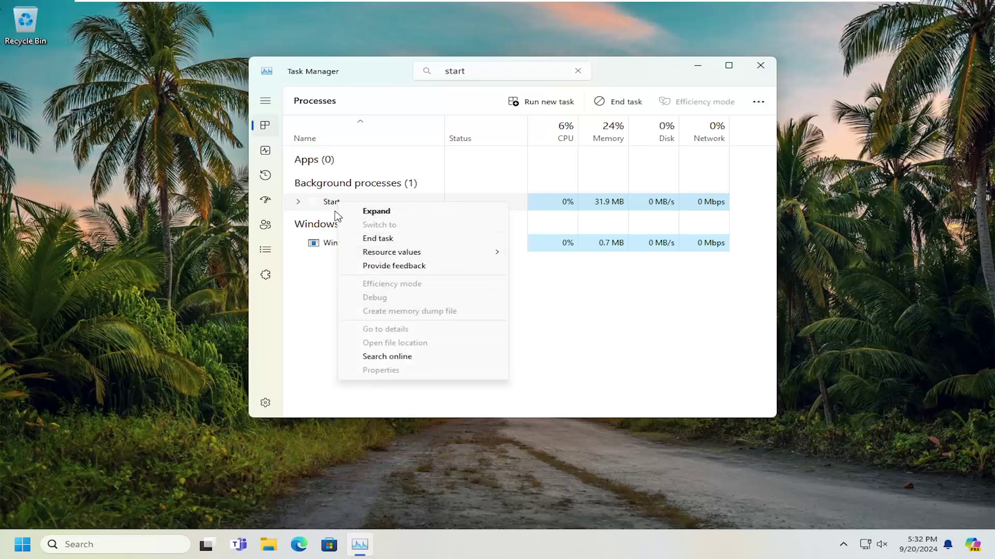
click(371, 239)
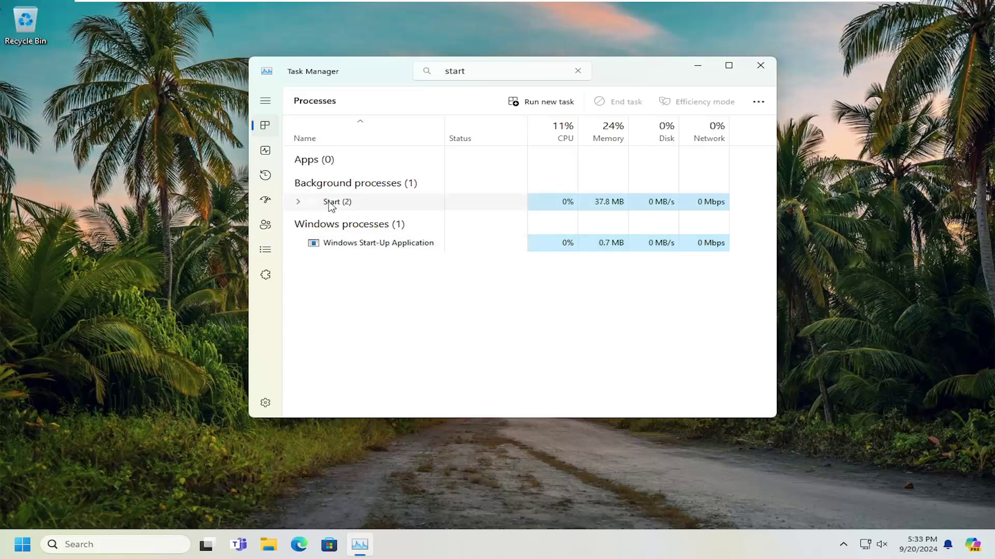
click(333, 207)
click(22, 545)
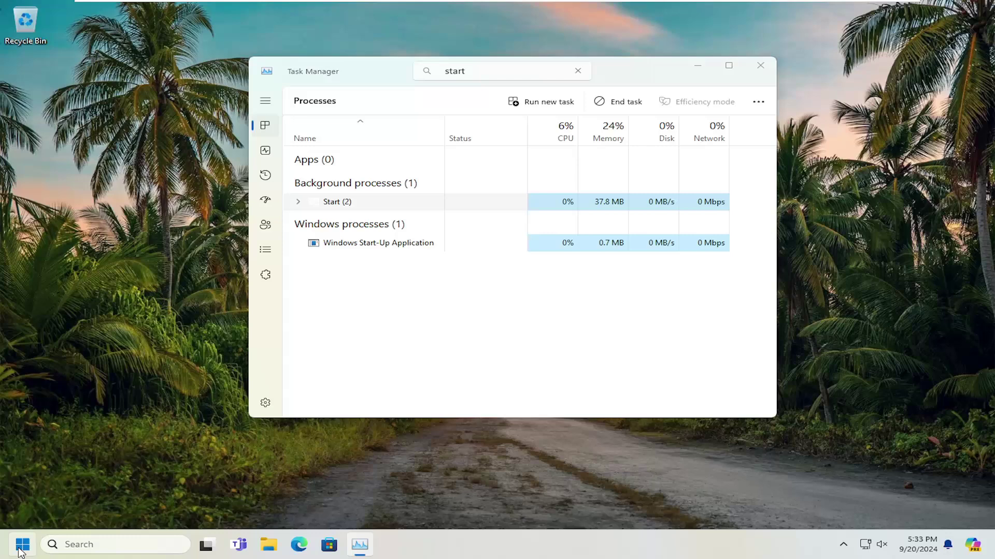
click(601, 362)
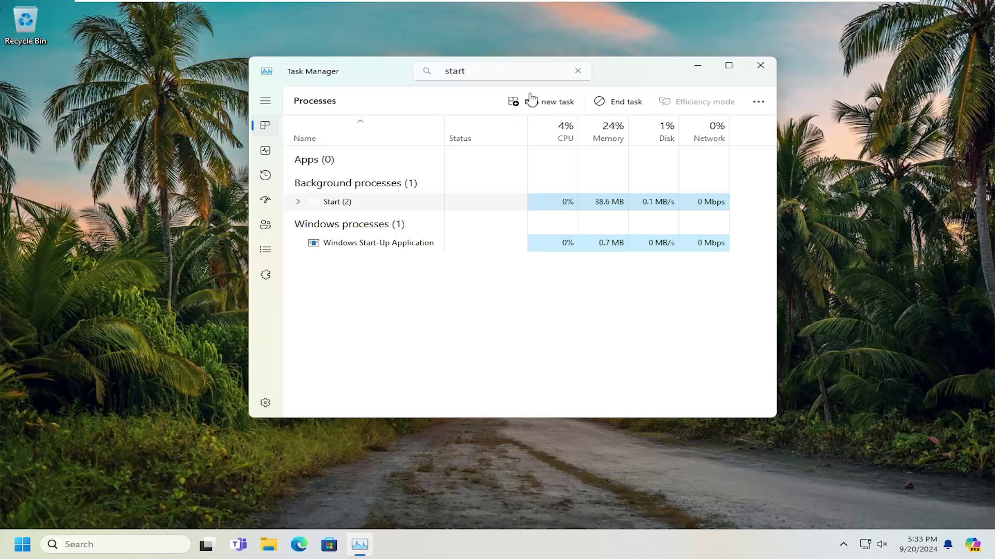
Run a new 'cmd' task with administrative privileges to get an elevated Command Prompt
click(545, 103)
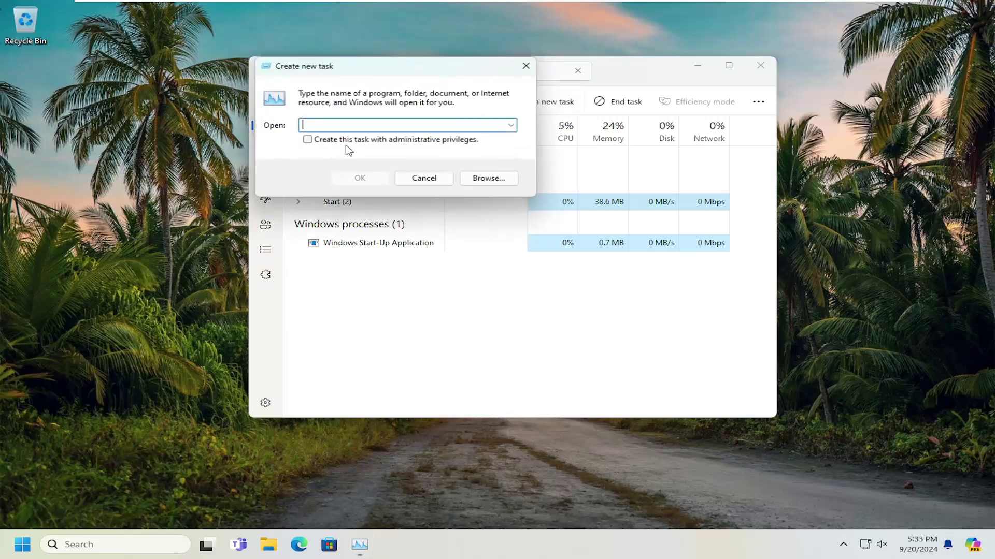
text(cmd)
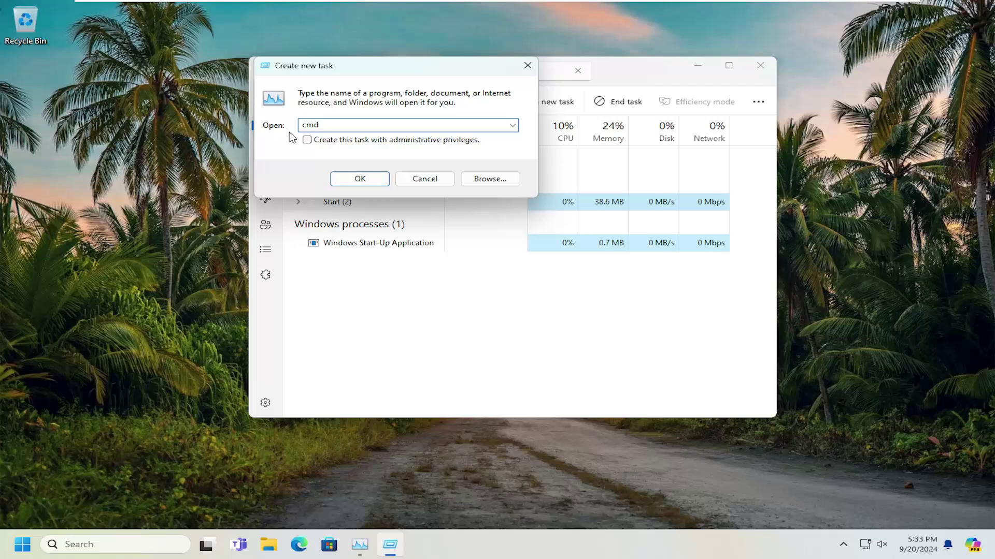
click(307, 141)
click(363, 179)
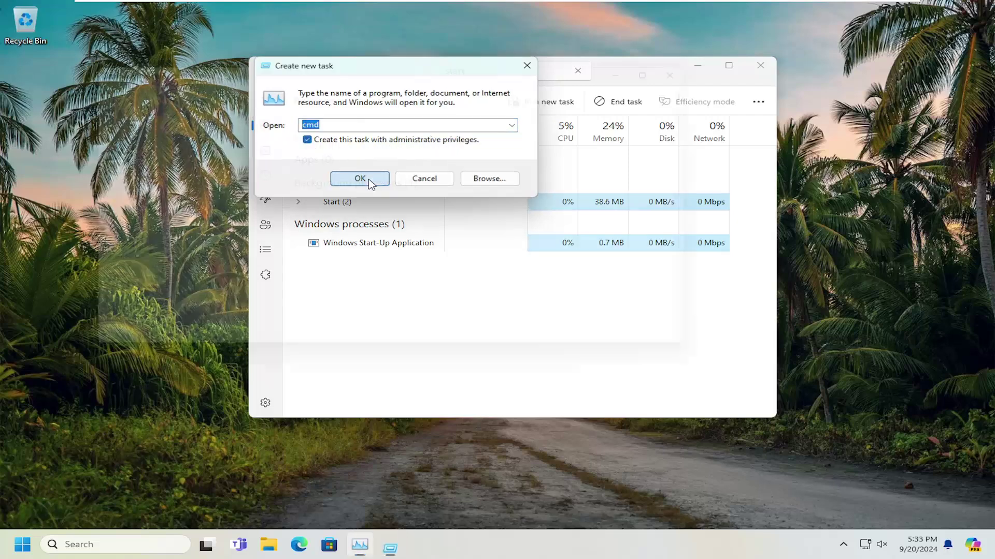
Run 'sfc /scannow' in the elevated Command Prompt
drag(300, 59, 414, 96)
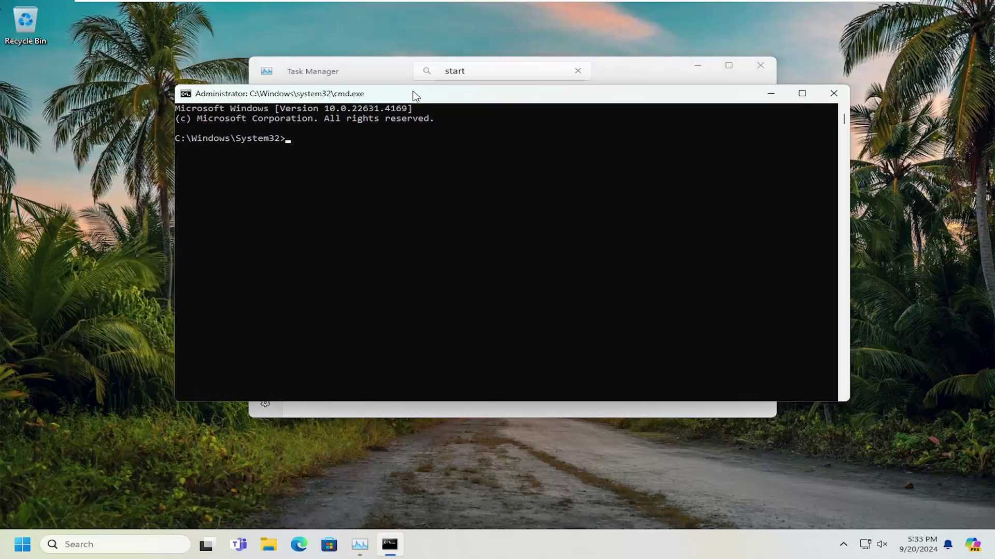
text(sfc )
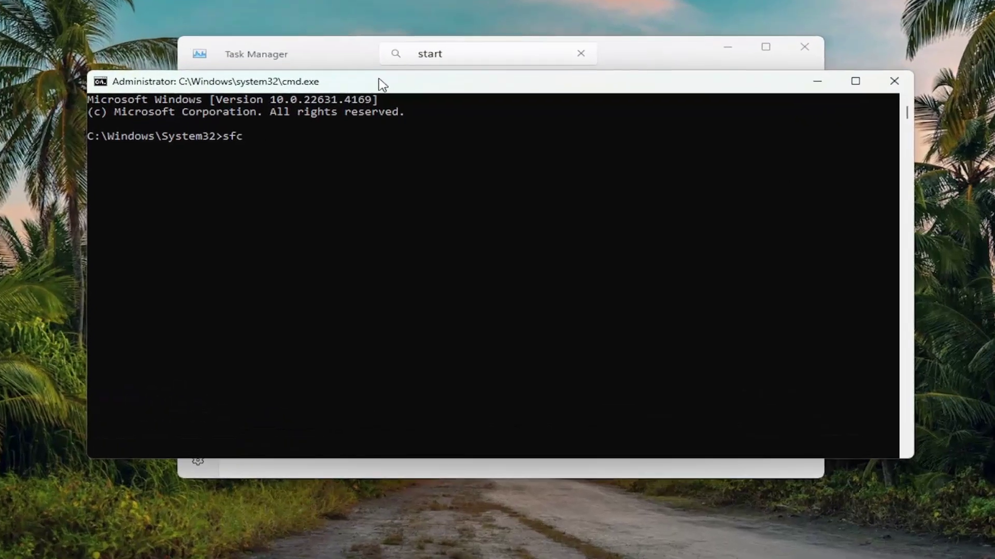
text(/scannow)
key(Return)
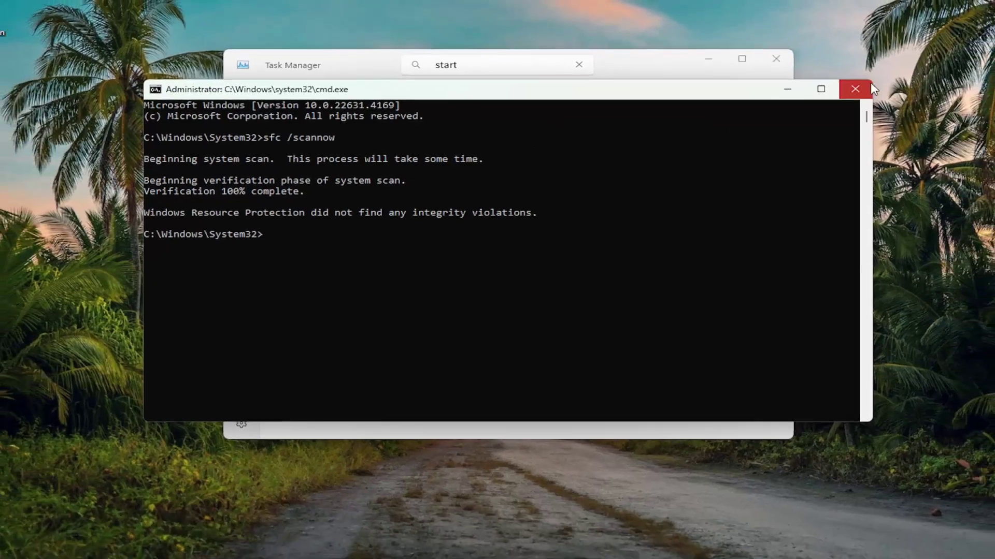
Close the Command Prompt and Task Manager, then bring up the Win+X power-user menu
click(870, 89)
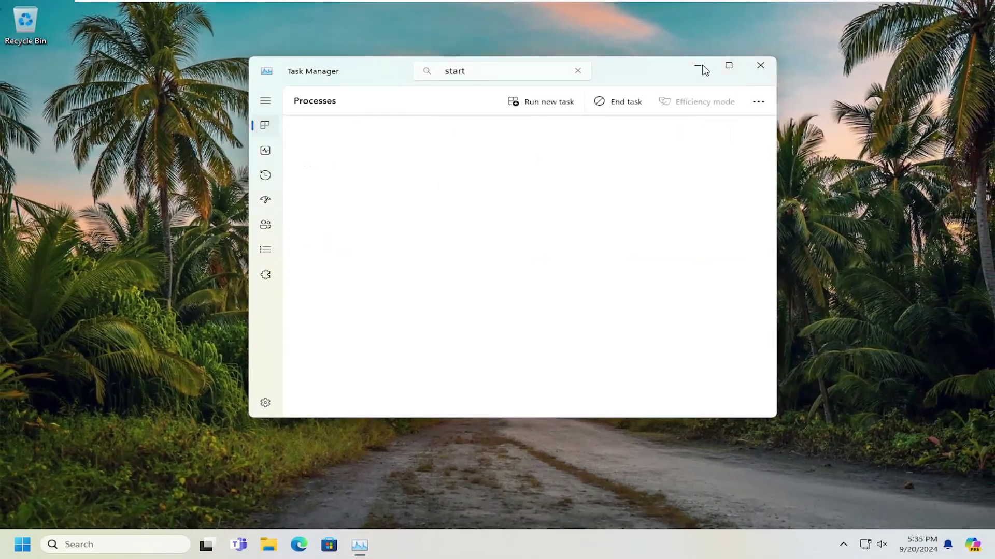
click(760, 63)
right_click(22, 544)
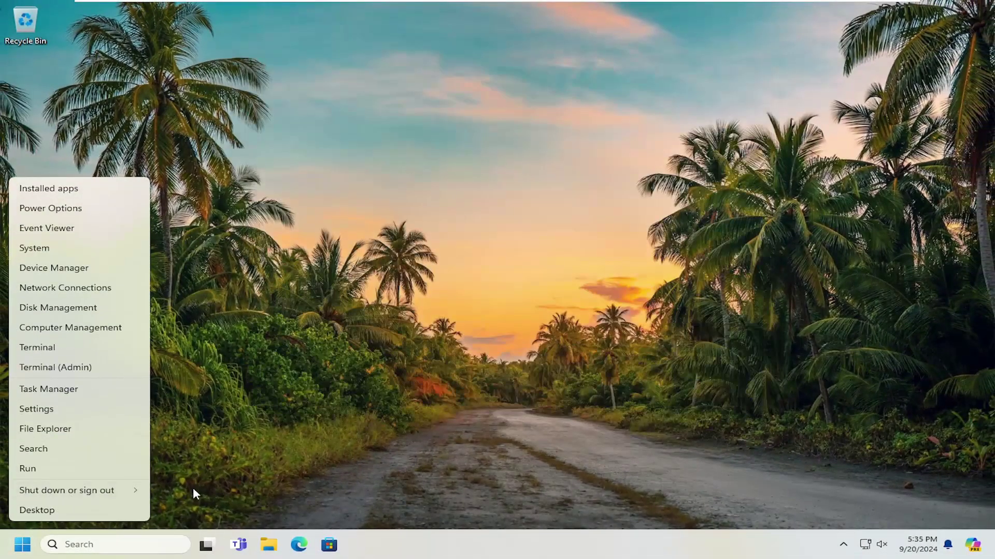